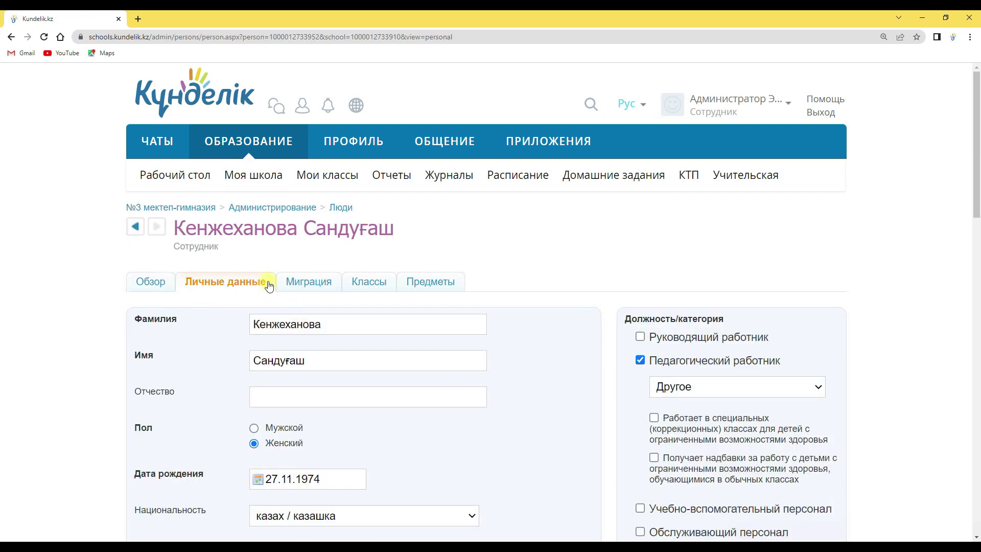
# Step: Assign the Заведующий столовой position to the open employee record and save the personal data
pyautogui.scroll(-5, 904, 382)
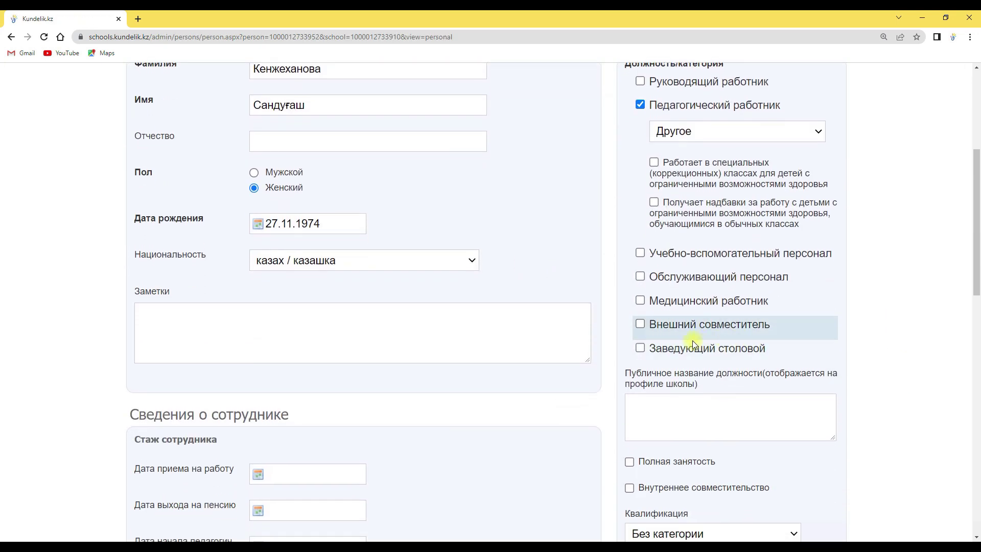
pyautogui.click(645, 350)
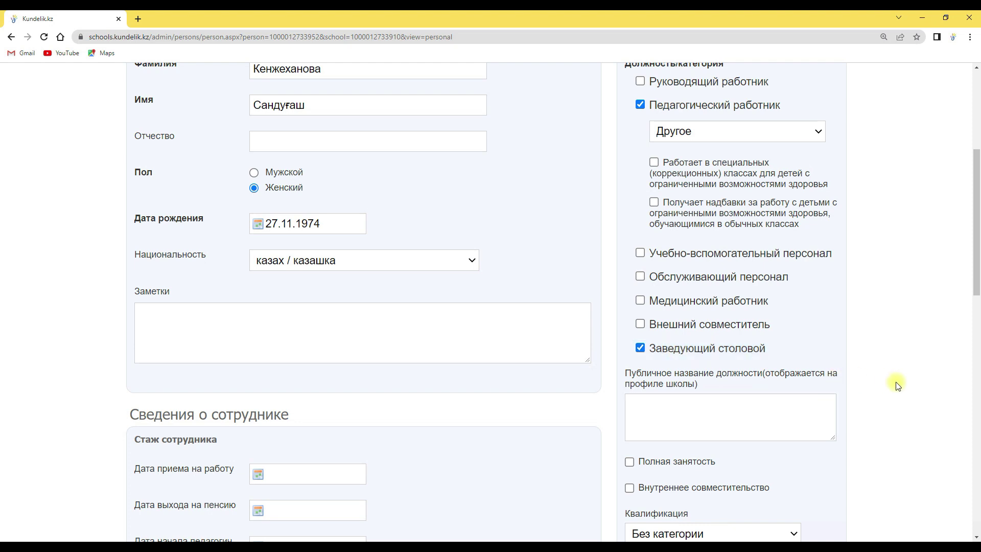
pyautogui.scroll(-10, 896, 383)
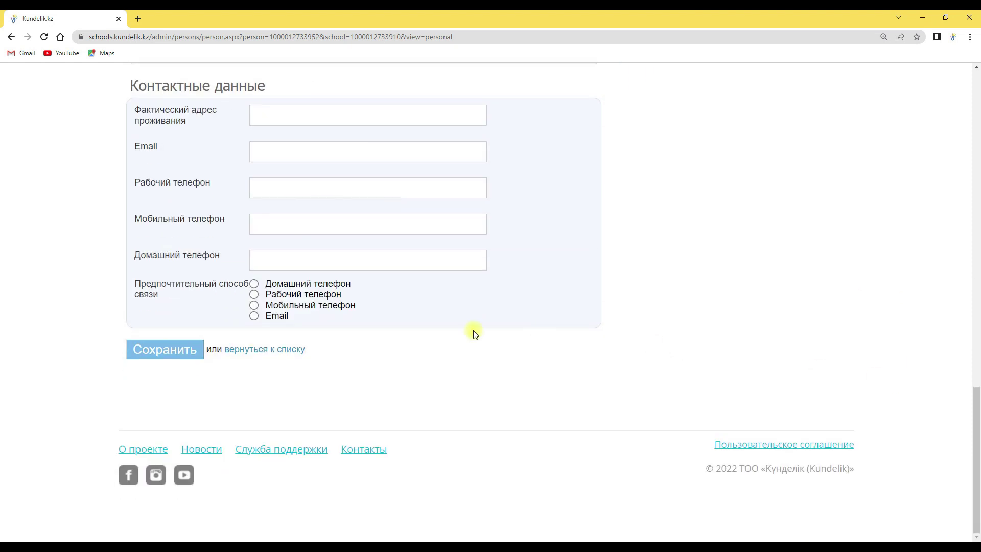
pyautogui.click(194, 351)
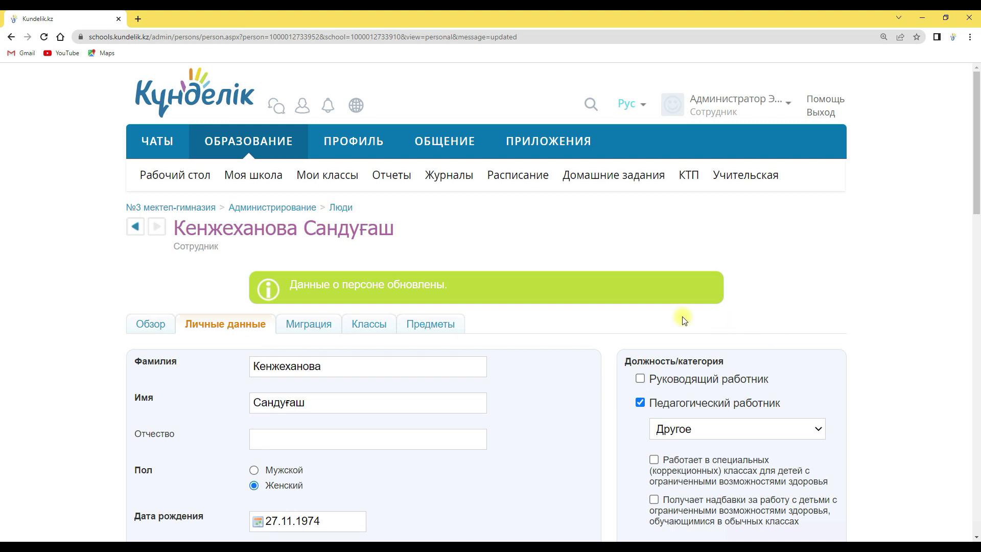
# Step: Go to the school administration page and open the form for adding a new person
pyautogui.click(299, 208)
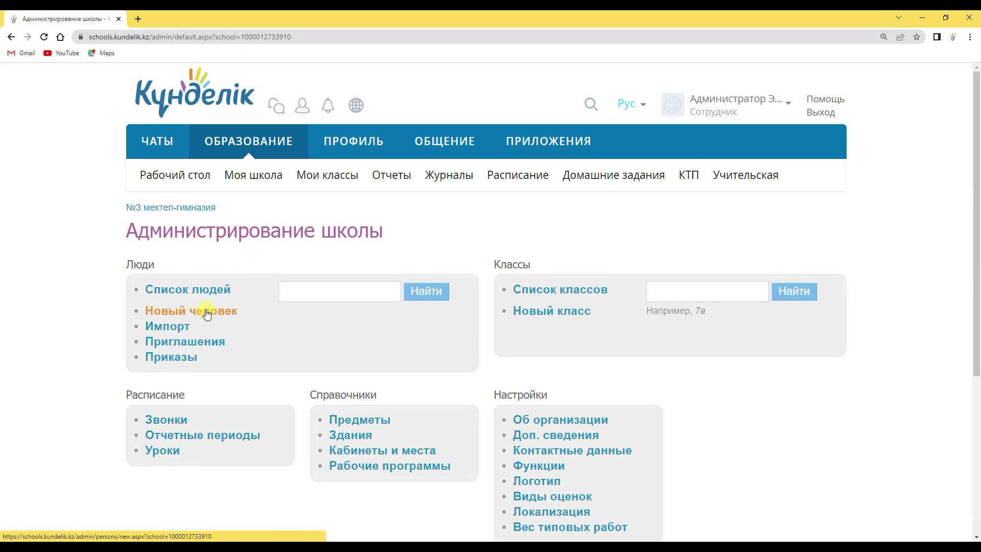
pyautogui.click(204, 313)
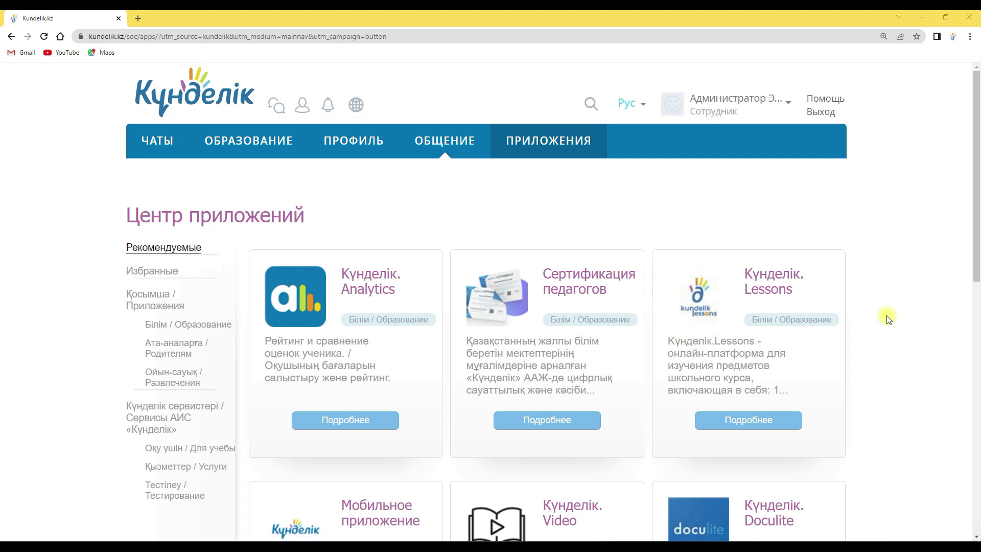
# Step: Find MektepMenu in the application centre and open its description
pyautogui.click(570, 156)
pyautogui.scroll(-5, 838, 307)
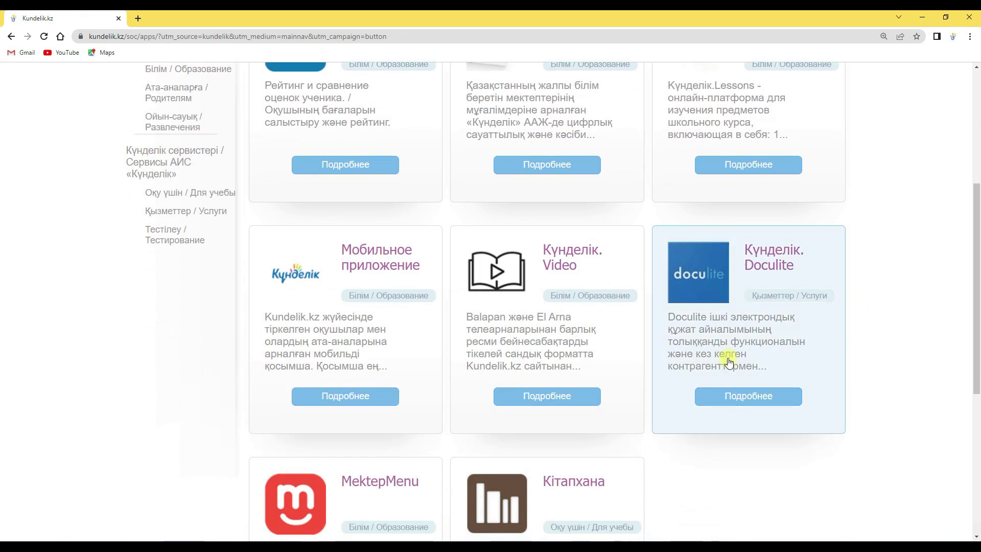
pyautogui.click(384, 490)
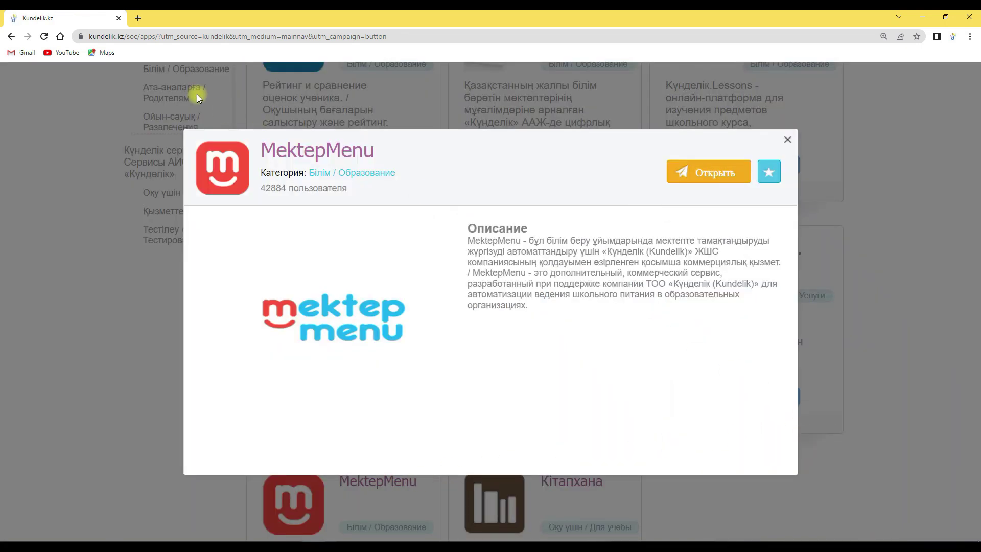
pyautogui.click(138, 19)
pyautogui.write('https://mektepmenu.kz/')
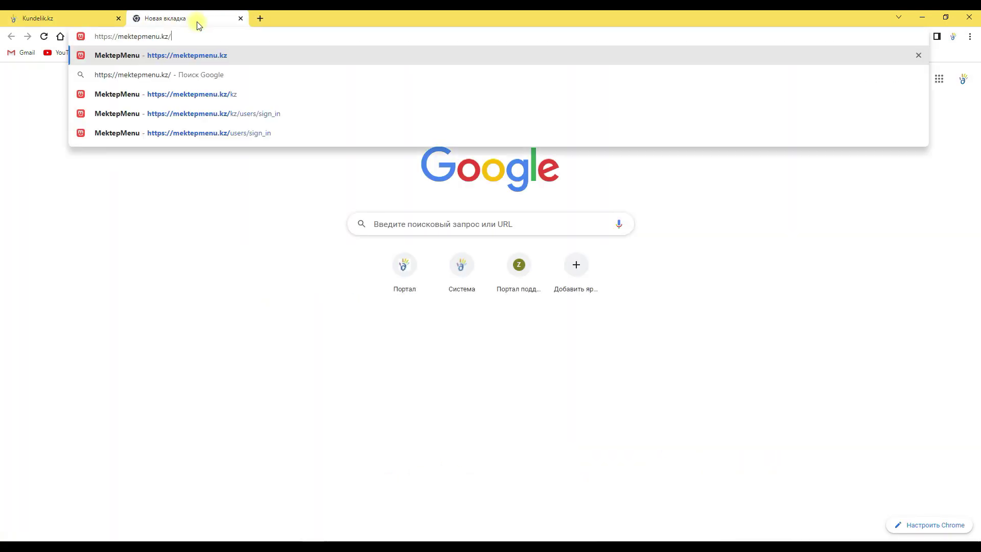
pyautogui.press('Return')
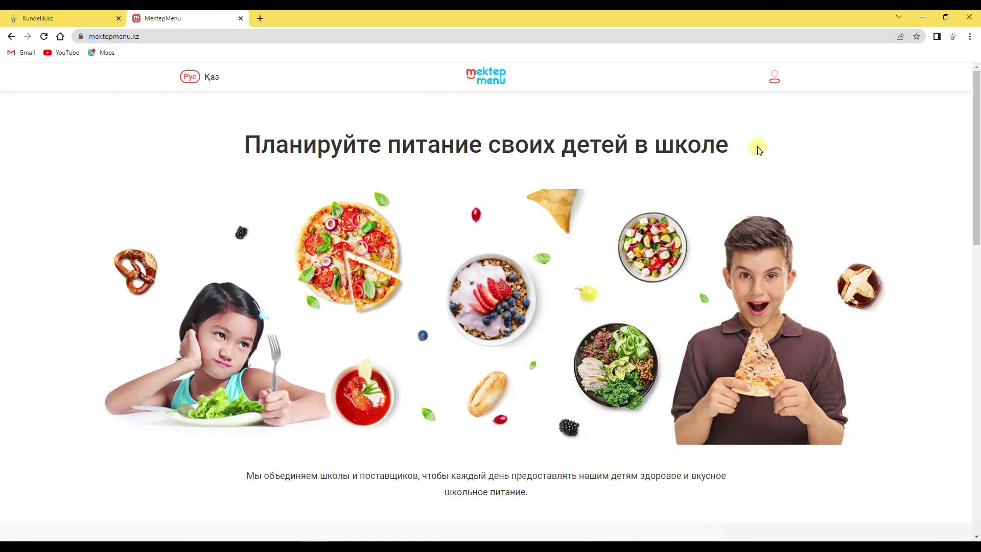
pyautogui.click(770, 79)
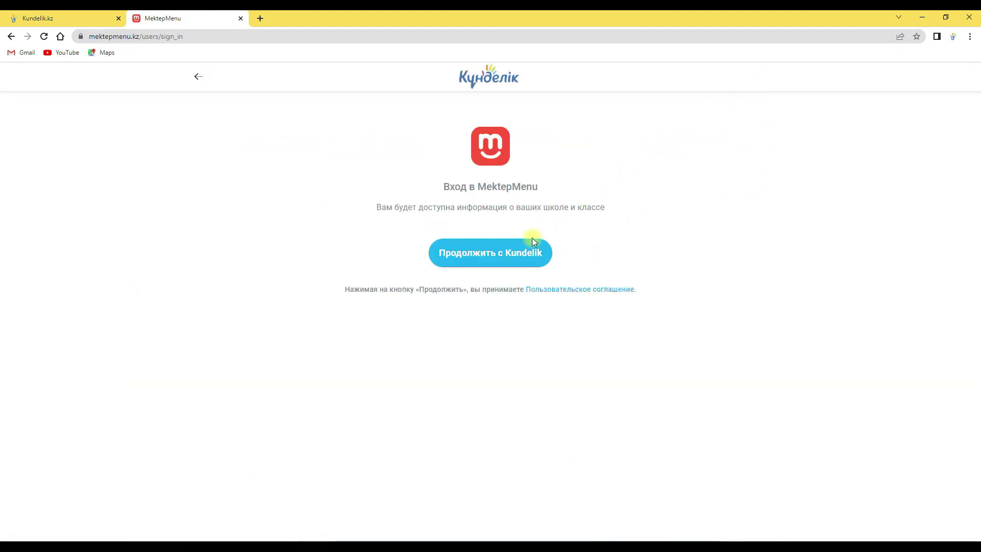
pyautogui.click(525, 253)
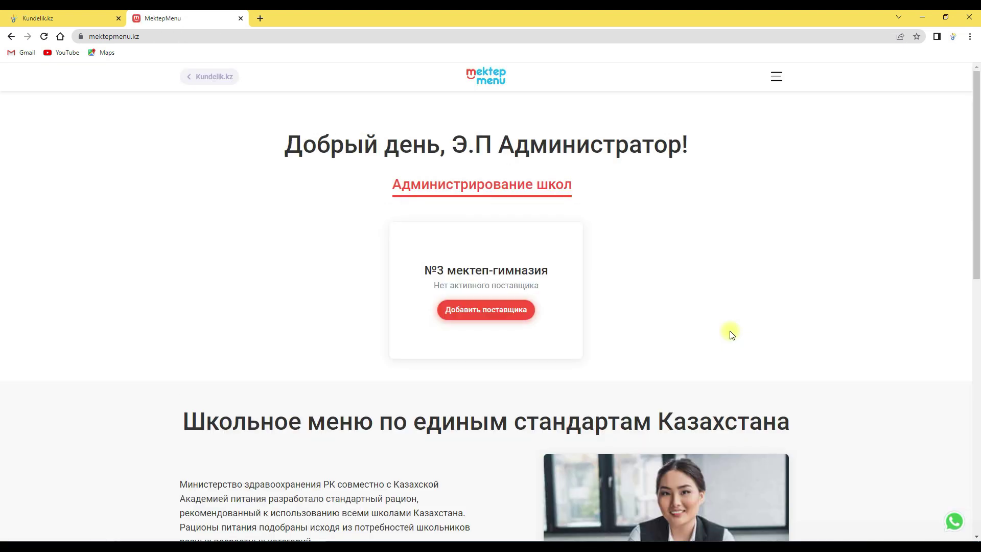
# Step: Open the suppliers page of №3 мектеп-гимназия and start adding a new supplier
pyautogui.click(526, 305)
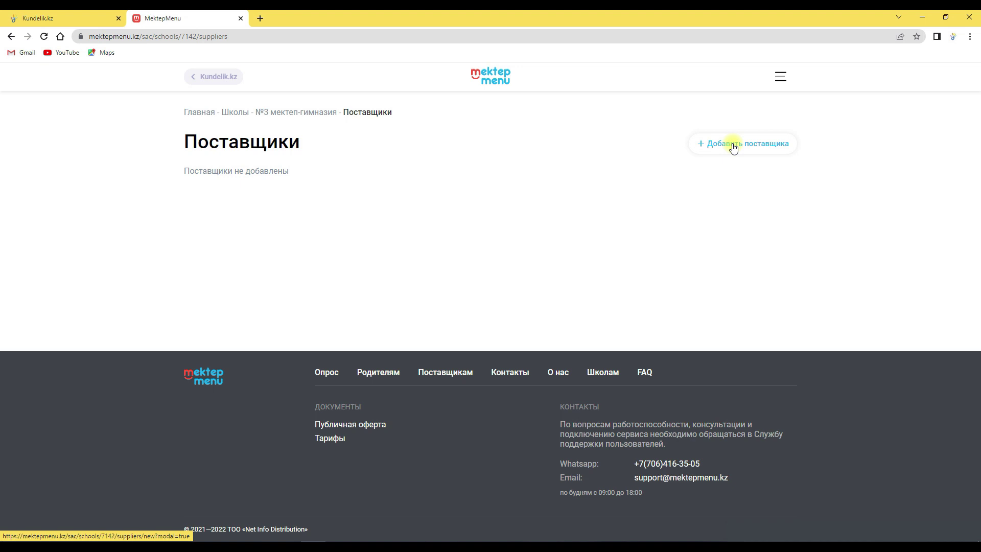
pyautogui.click(733, 149)
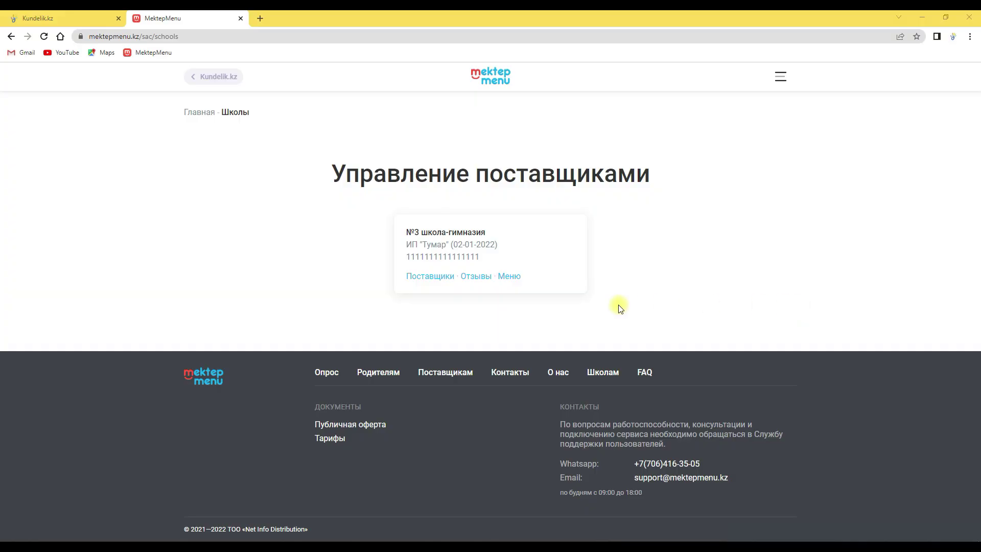
# Step: In the suppliers of №3 школа-гимназия, change the contract number of ИП "Тумар" to №25-09 and save
pyautogui.click(430, 276)
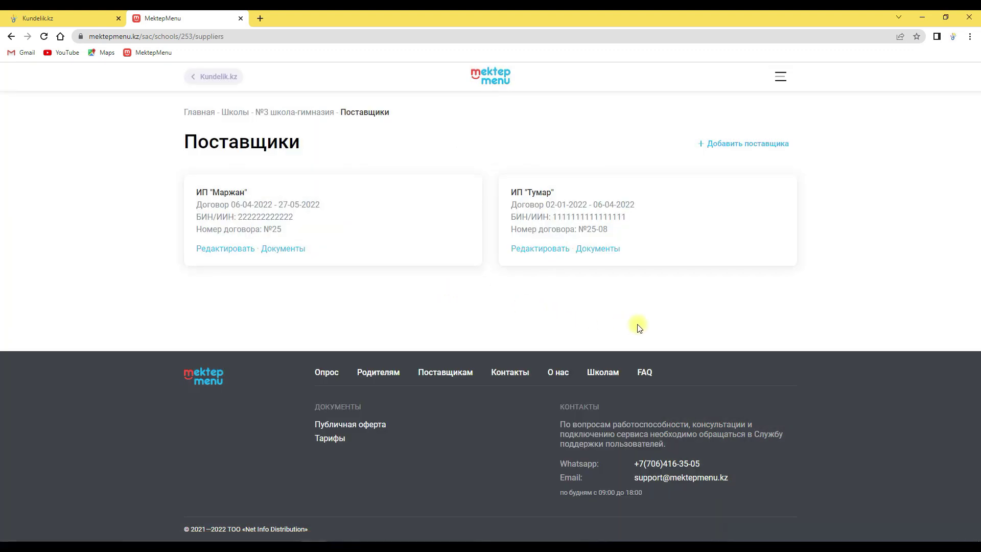
pyautogui.click(548, 249)
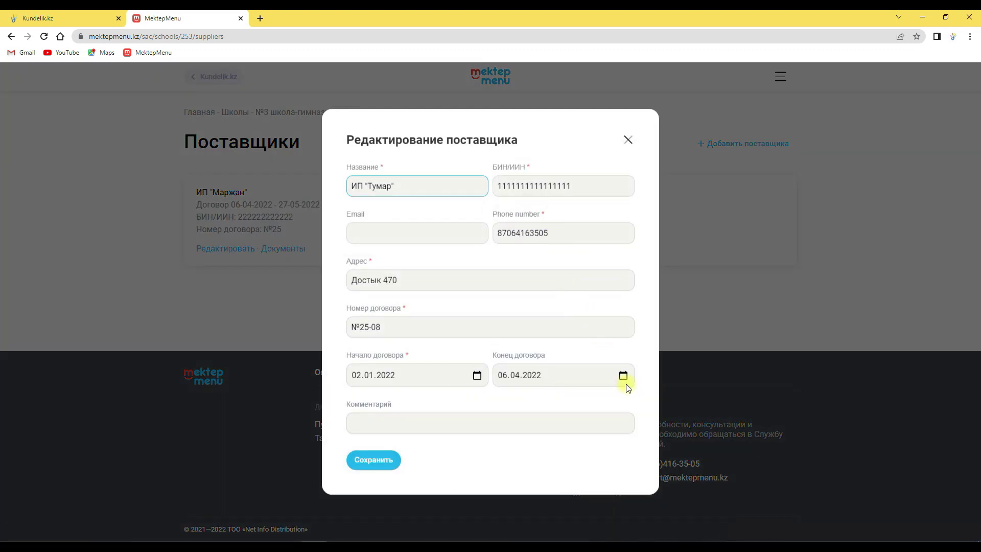
pyautogui.click(405, 327)
pyautogui.press('BackSpace')
pyautogui.write('9')
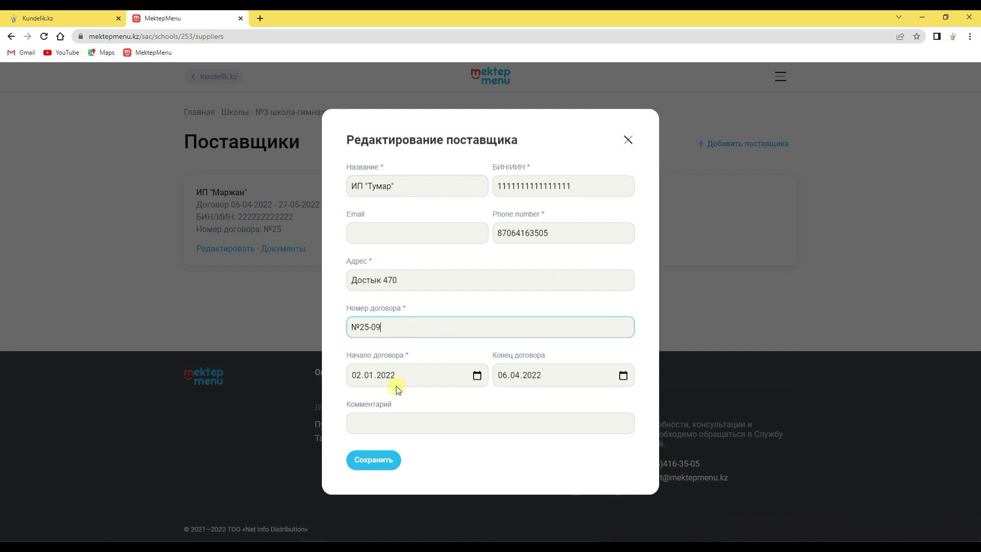
pyautogui.click(374, 460)
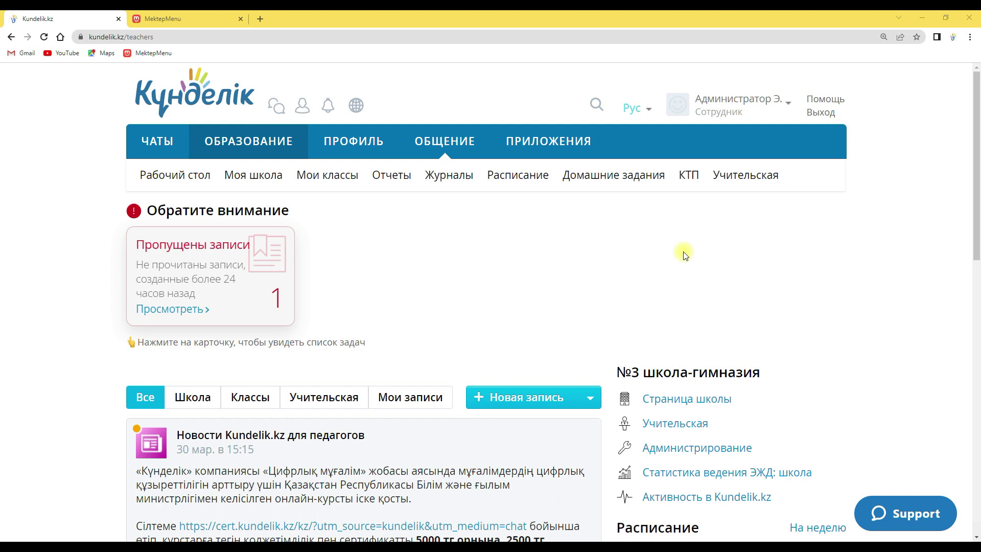
# Step: From the people list of №3 школа-гимназия, edit the kundelik.kz Администратор record and mark the Заведующий столовой position
pyautogui.click(278, 175)
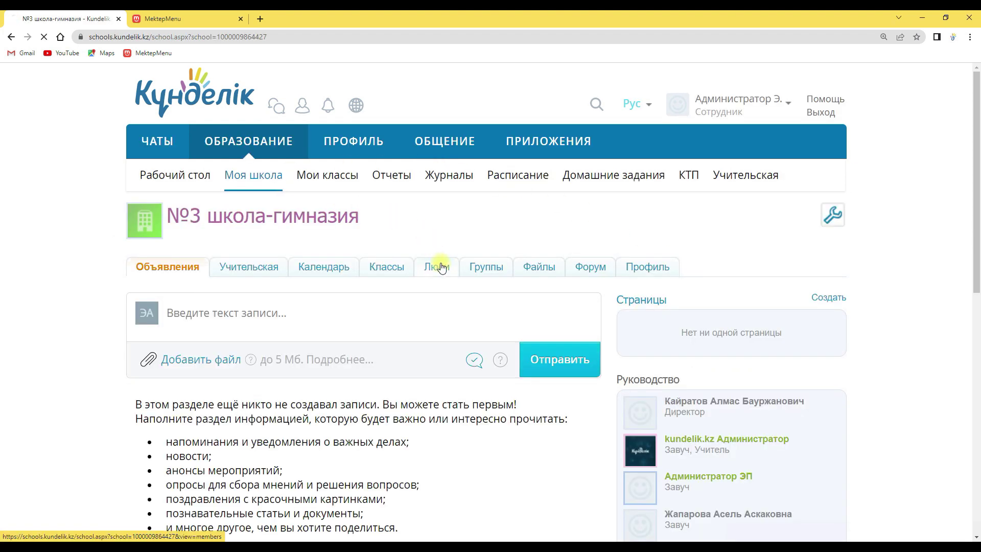
pyautogui.click(440, 267)
pyautogui.scroll(-2, 902, 413)
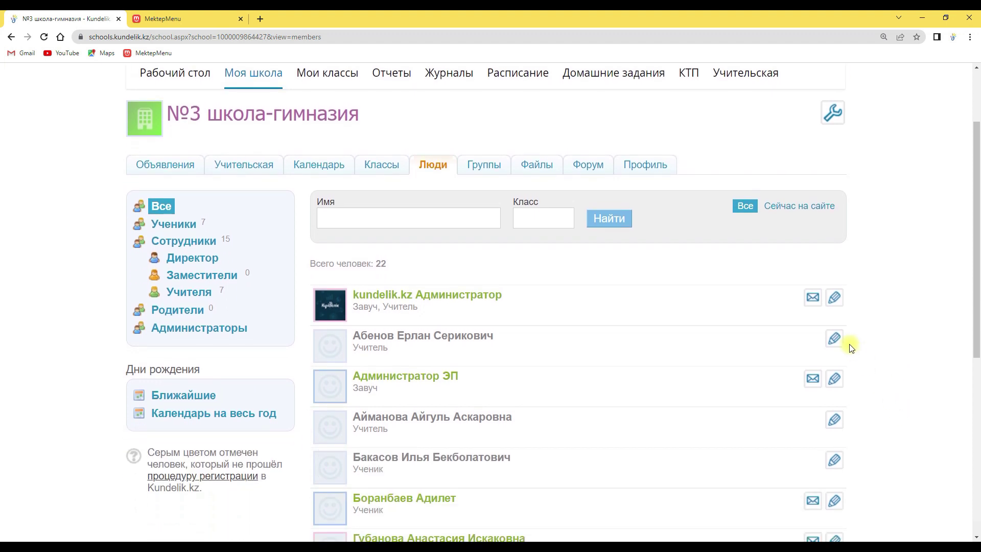
pyautogui.click(833, 299)
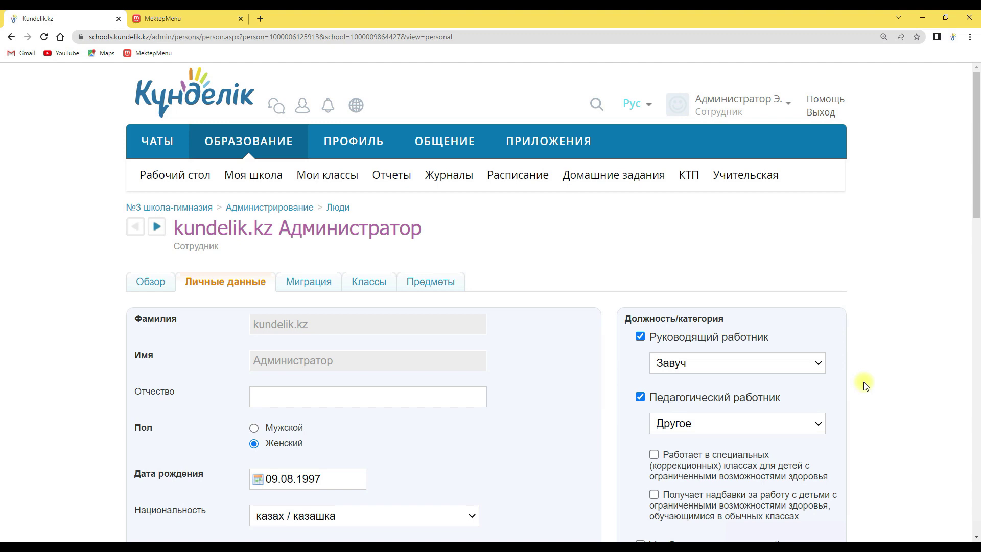
pyautogui.scroll(-2, 850, 369)
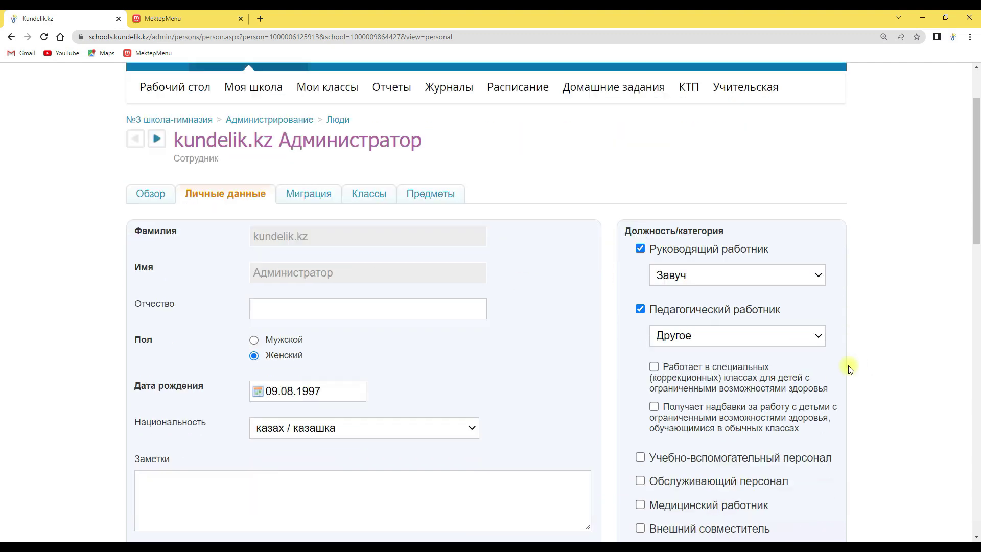
pyautogui.scroll(-3, 849, 369)
pyautogui.click(726, 384)
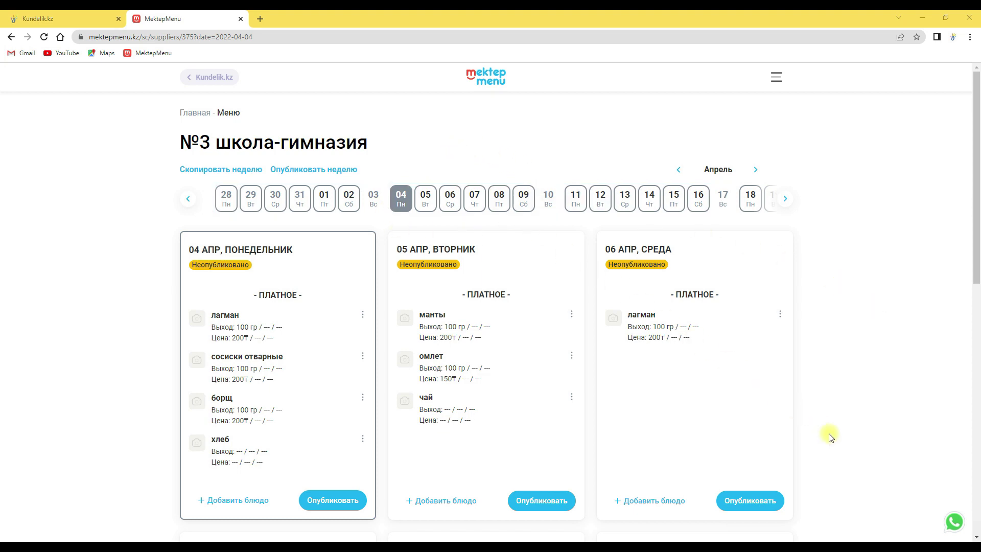
# Step: Open the dish form for Thursday, 7 April, examine the Секция options and leave the form
pyautogui.scroll(-5, 830, 434)
pyautogui.click(302, 369)
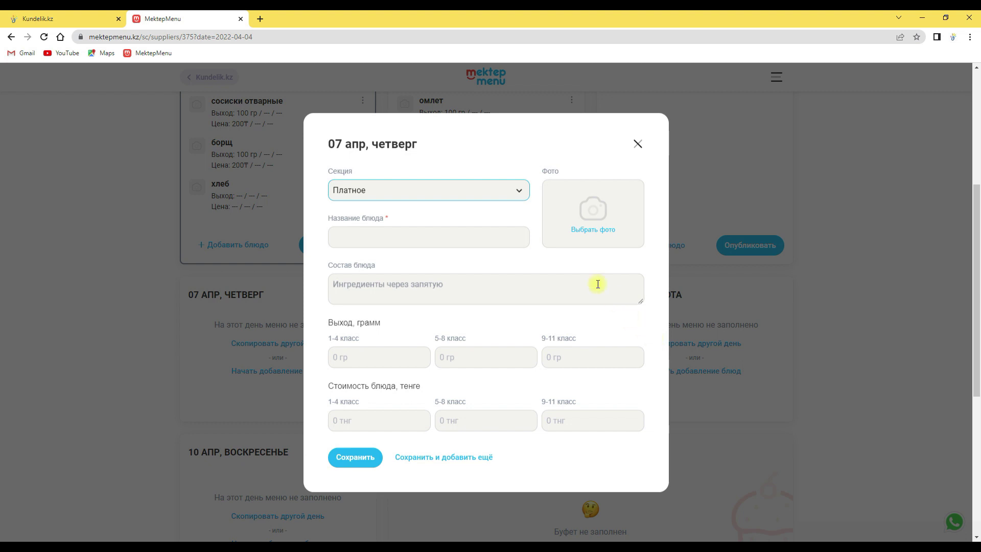
pyautogui.click(515, 196)
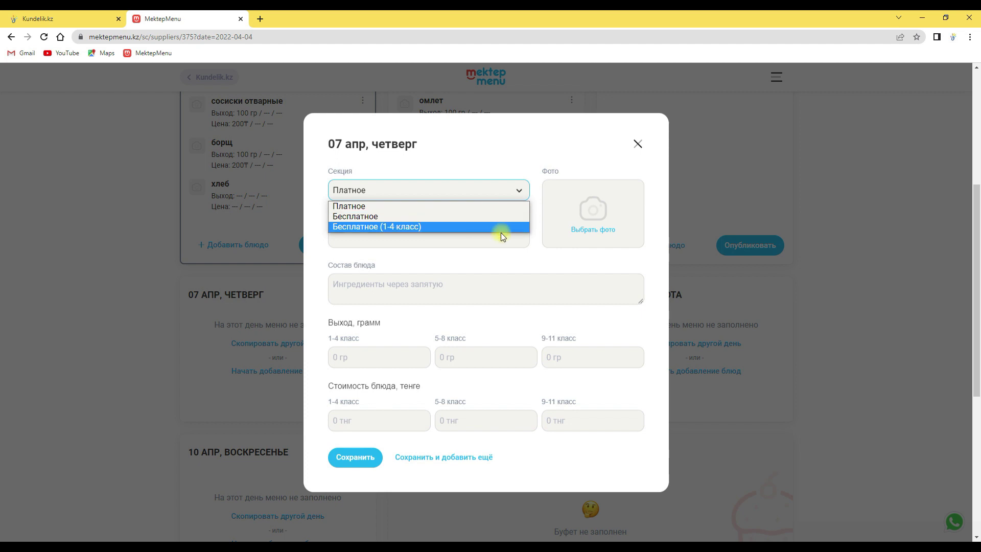
pyautogui.click(562, 262)
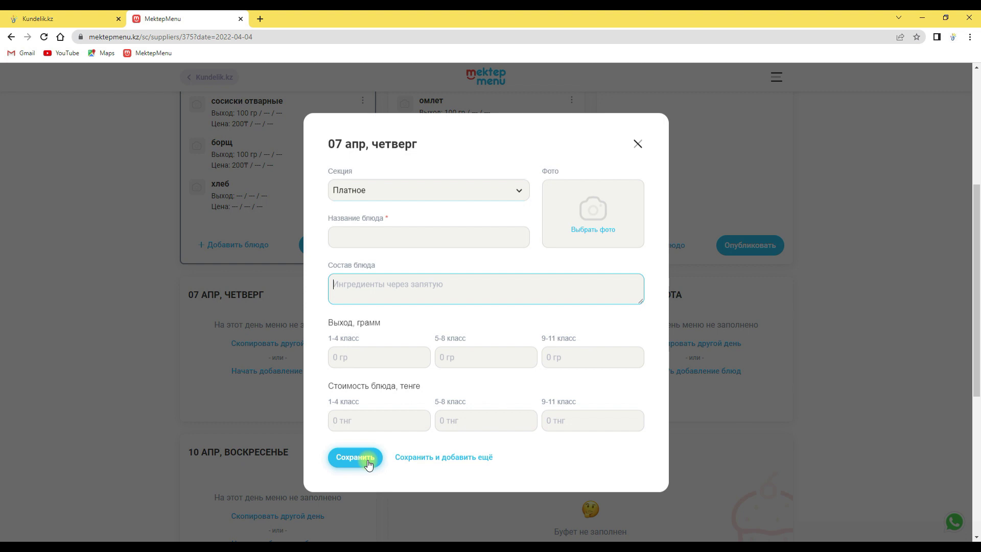
pyautogui.click(457, 466)
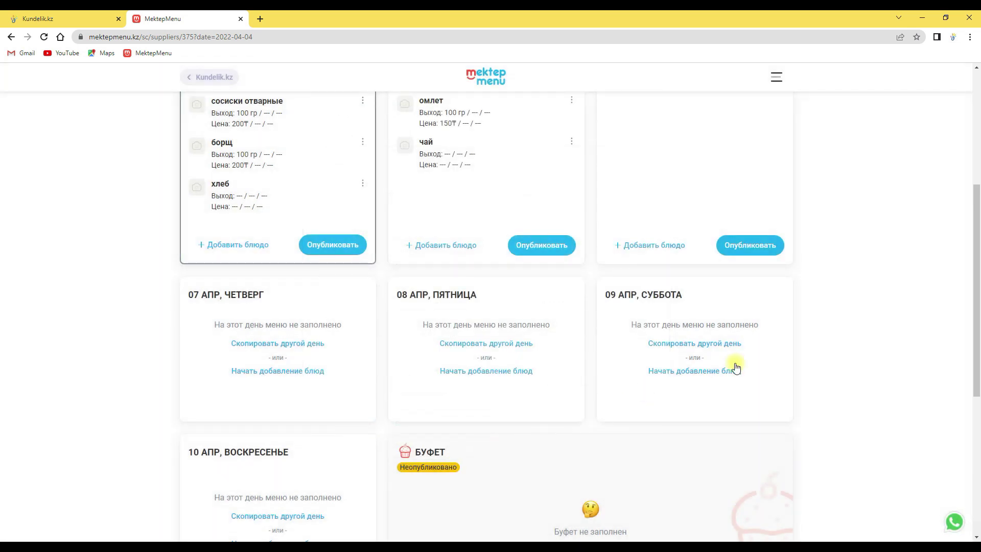
# Step: Copy a week's menu, choosing 4 April 2022 as the source in the copy-week calendar
pyautogui.scroll(5, 909, 336)
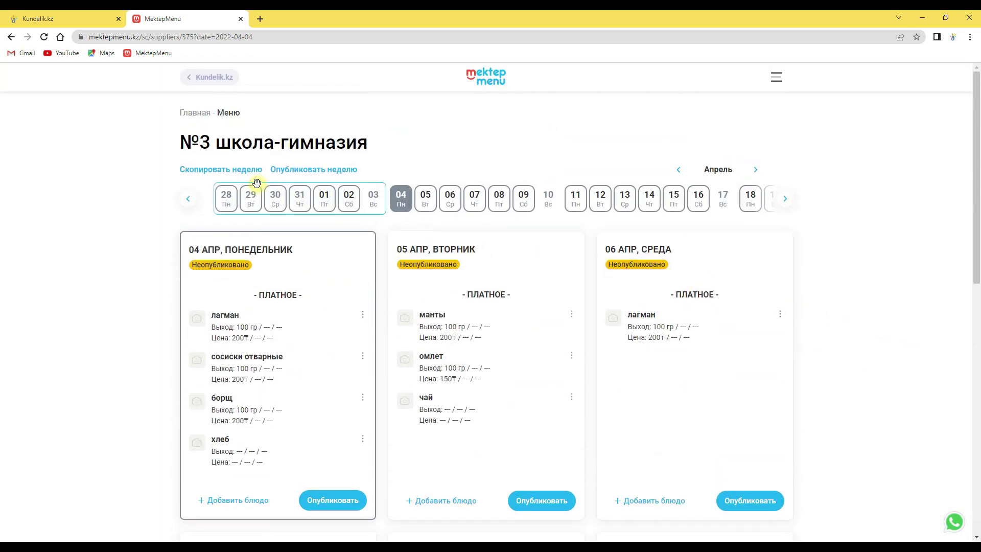
pyautogui.click(240, 173)
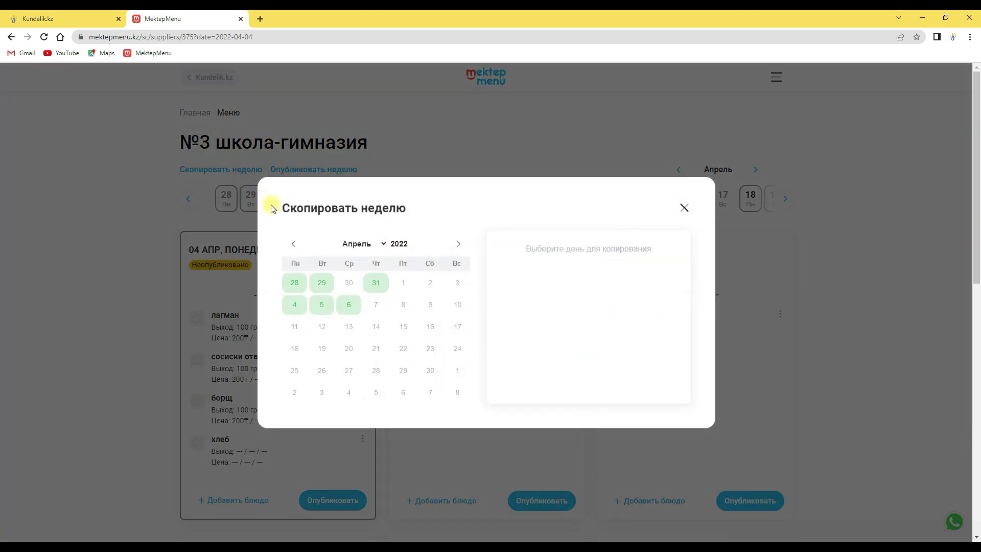
pyautogui.click(294, 304)
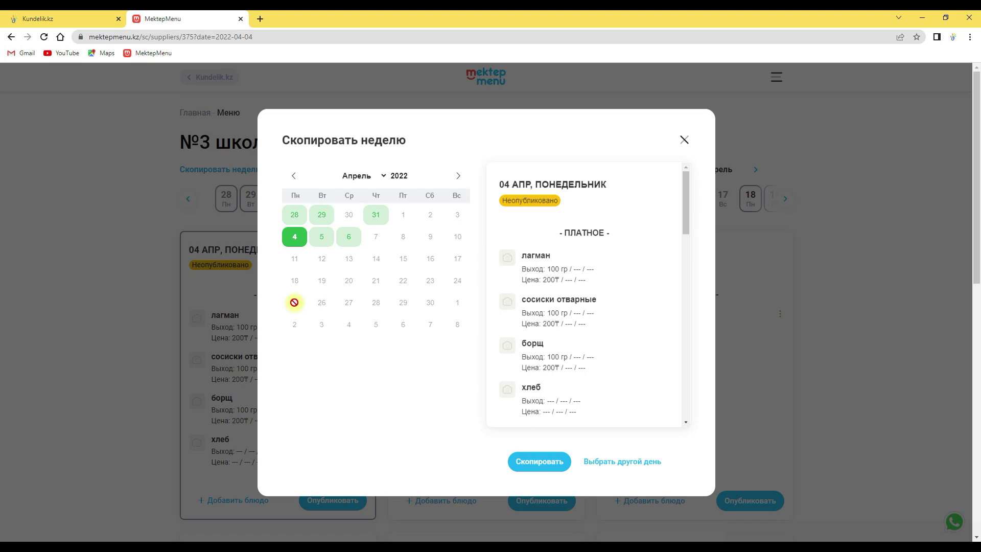
pyautogui.click(540, 461)
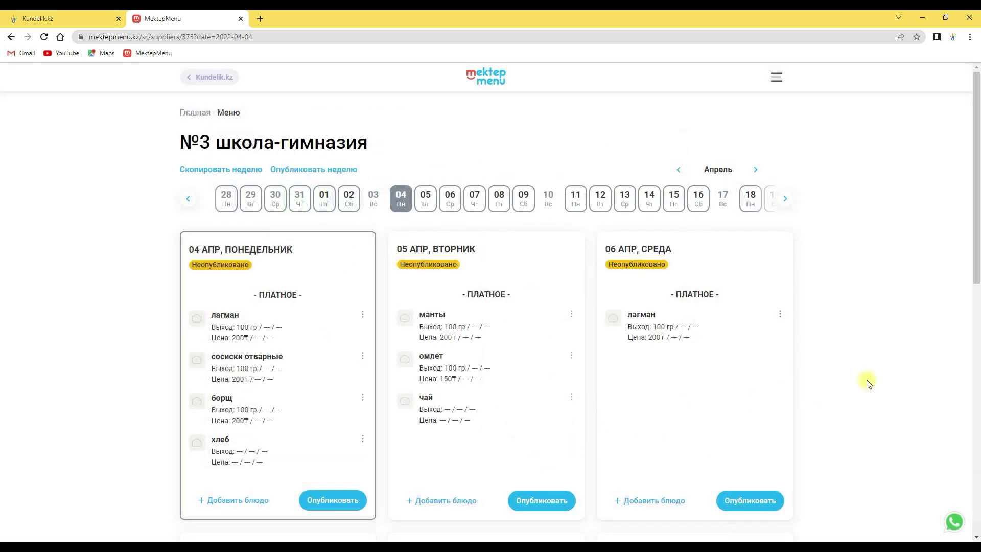
# Step: Fill the menu for Thursday, 7 April by copying the menu of Wednesday, 6 April
pyautogui.scroll(-5, 869, 382)
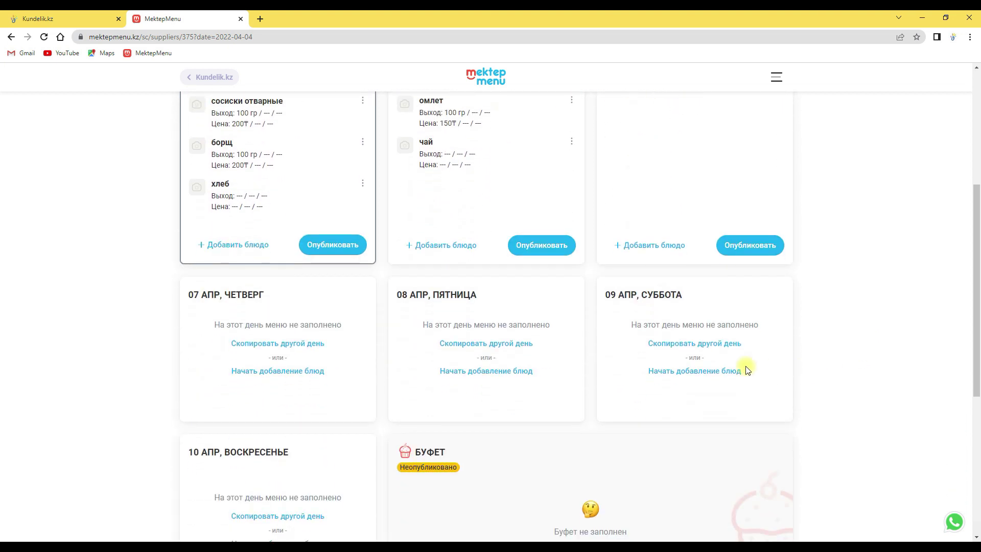
pyautogui.click(306, 353)
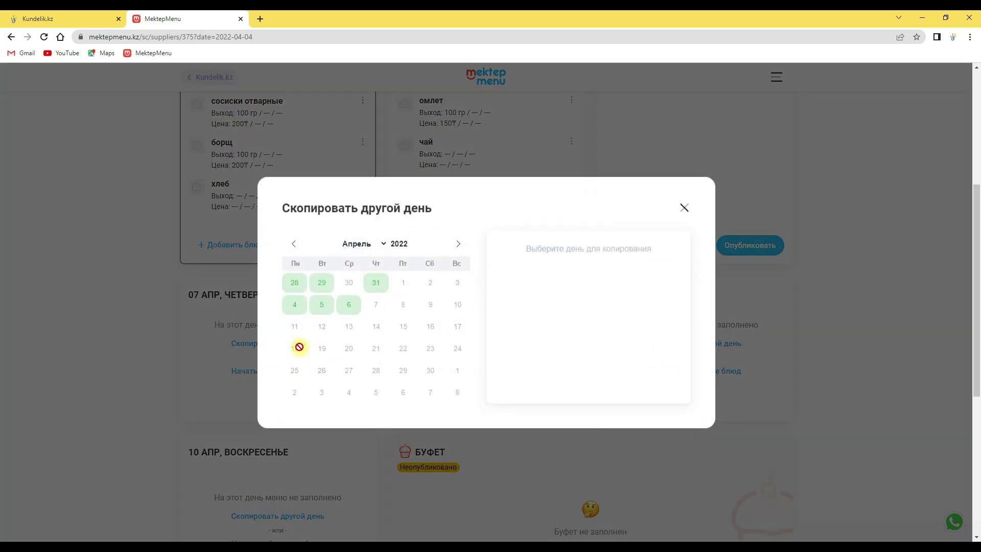
pyautogui.click(351, 312)
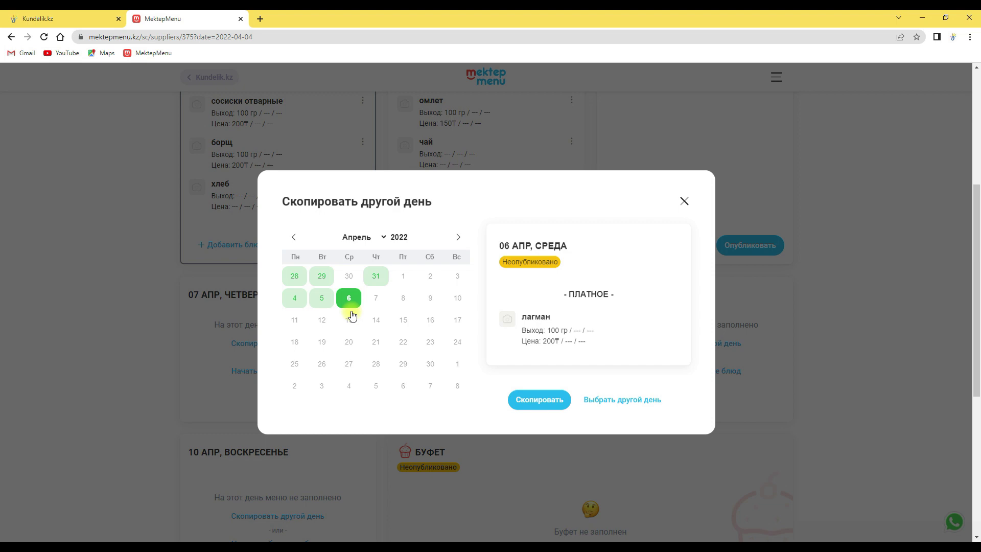
pyautogui.click(538, 399)
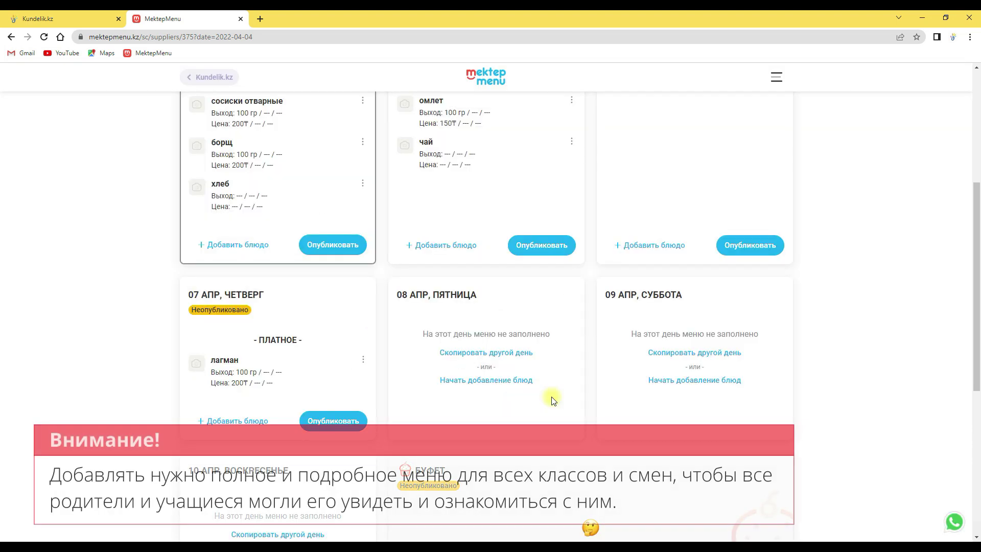
# Step: Publish the menu for Monday, 4 April, and the menus of the whole week
pyautogui.scroll(5, 840, 391)
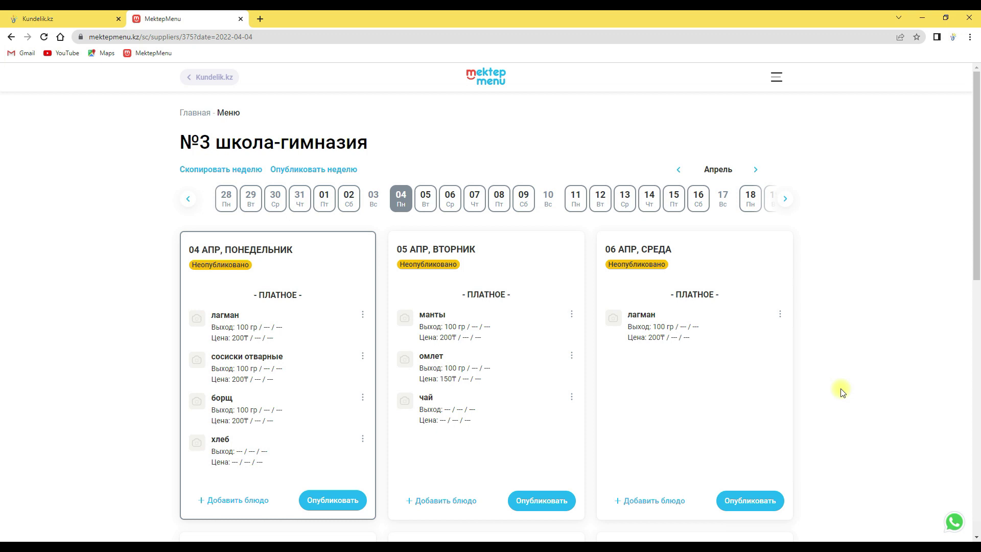
pyautogui.click(321, 498)
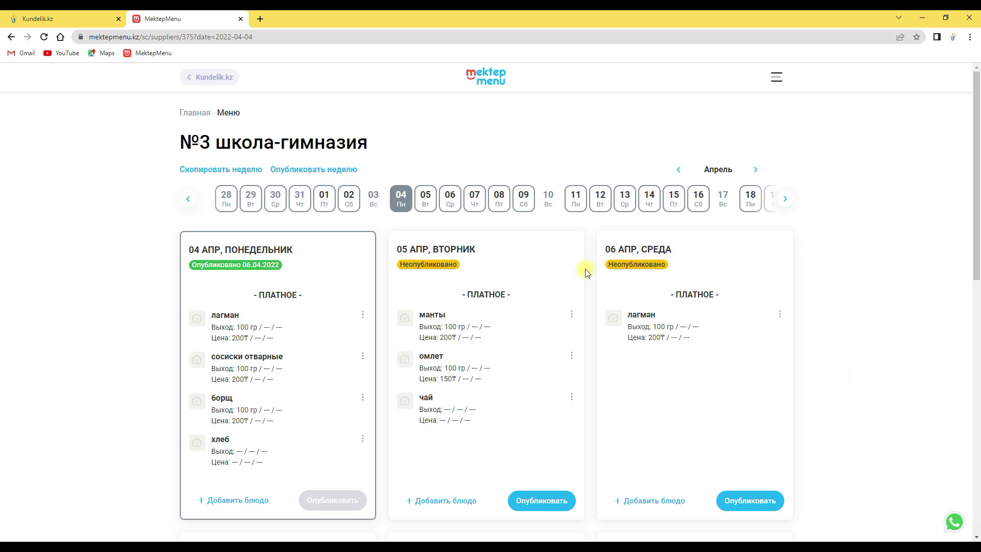
pyautogui.click(330, 169)
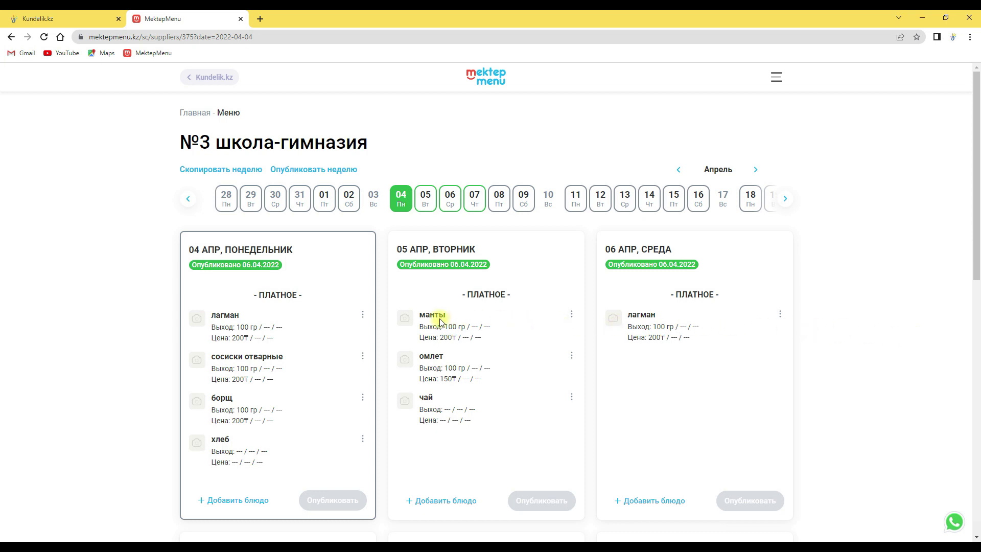
# Step: Open the лагман dish of Monday, 4 April for editing, save it and publish that day's menu again
pyautogui.click(364, 316)
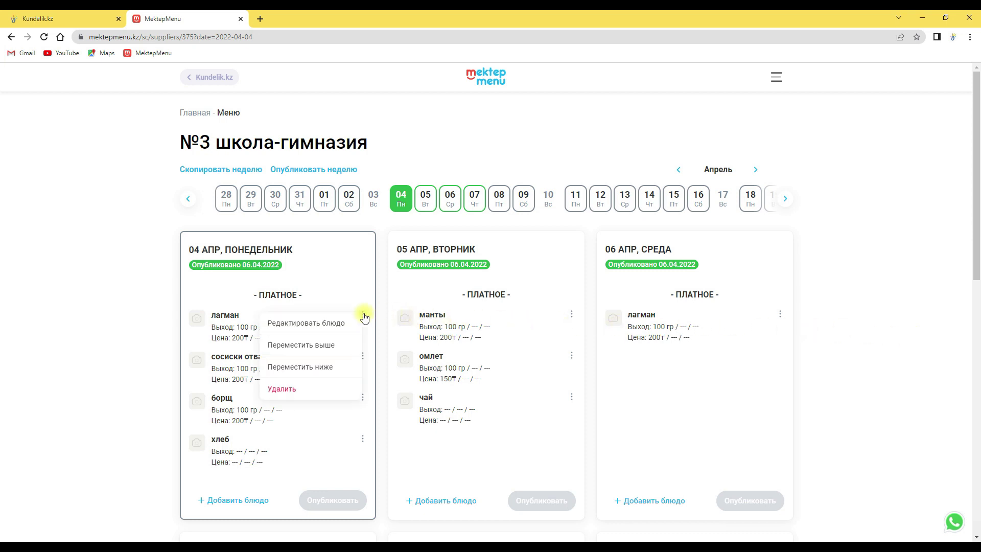
pyautogui.click(329, 322)
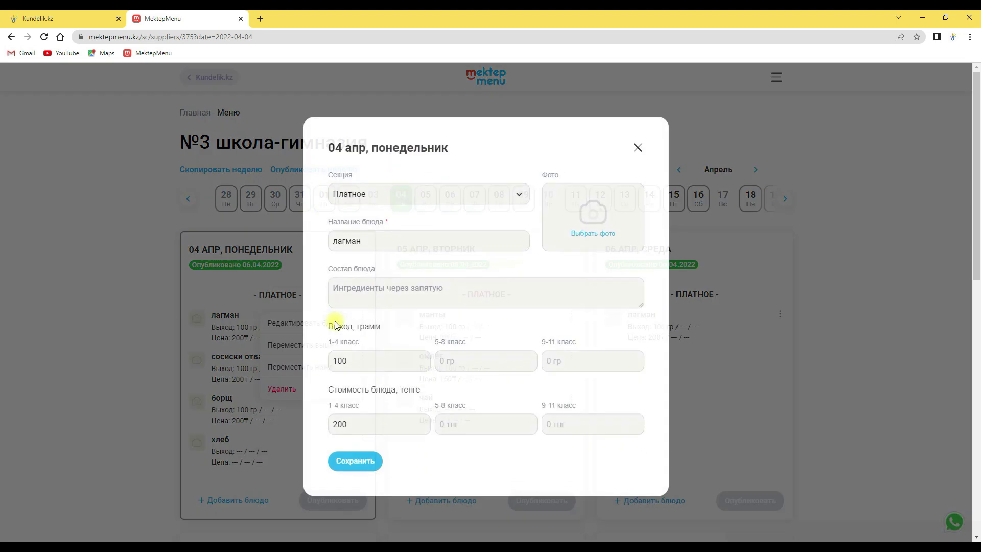
pyautogui.click(363, 456)
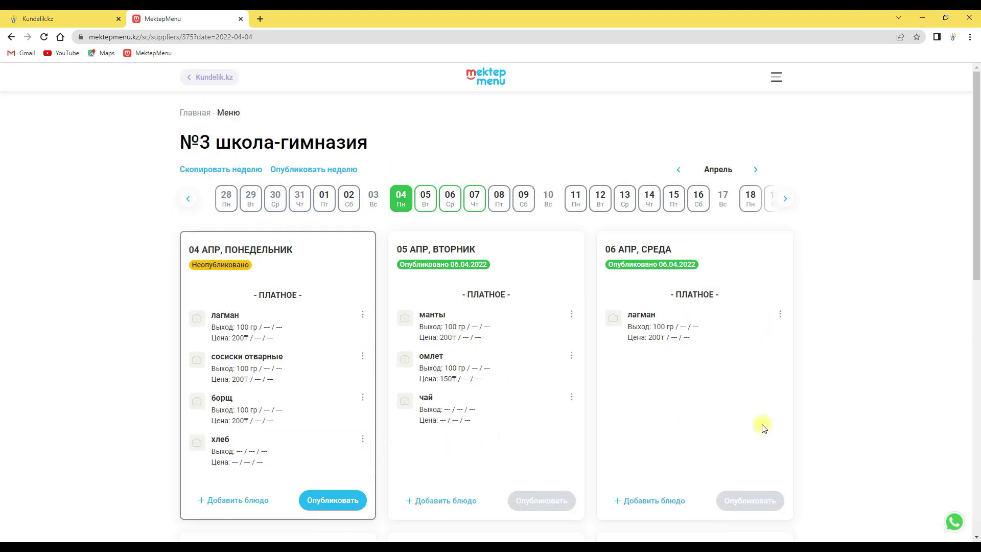
pyautogui.click(360, 498)
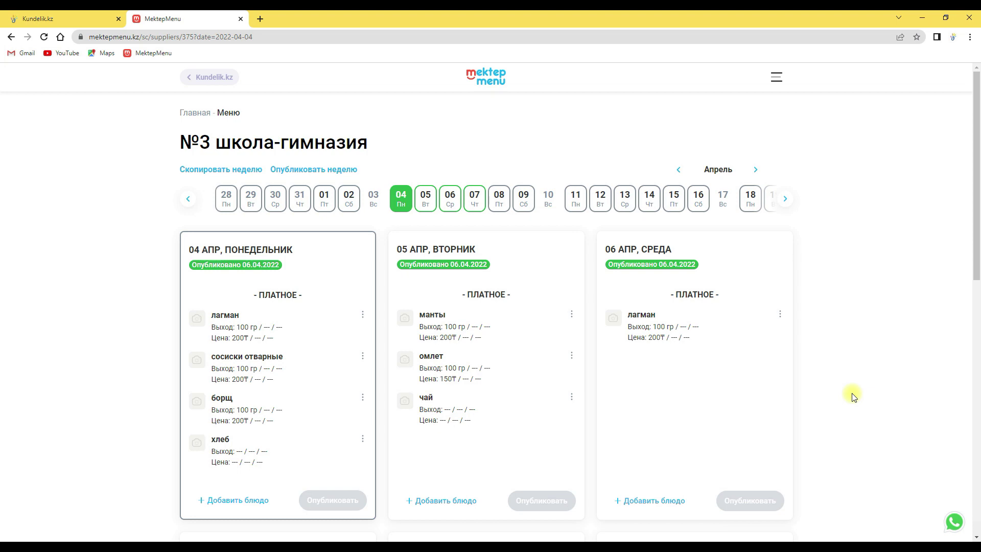
pyautogui.scroll(-12, 853, 396)
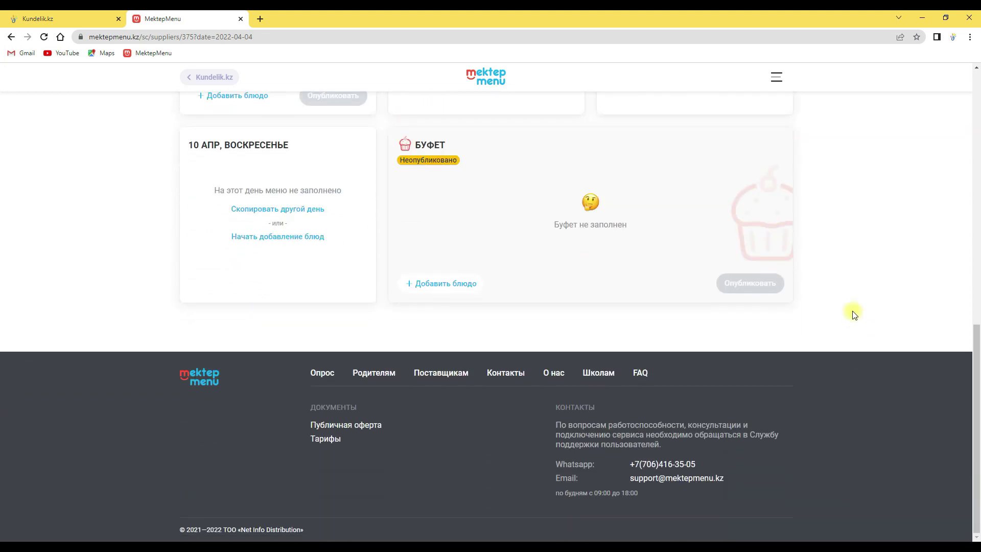
pyautogui.scroll(1, 679, 186)
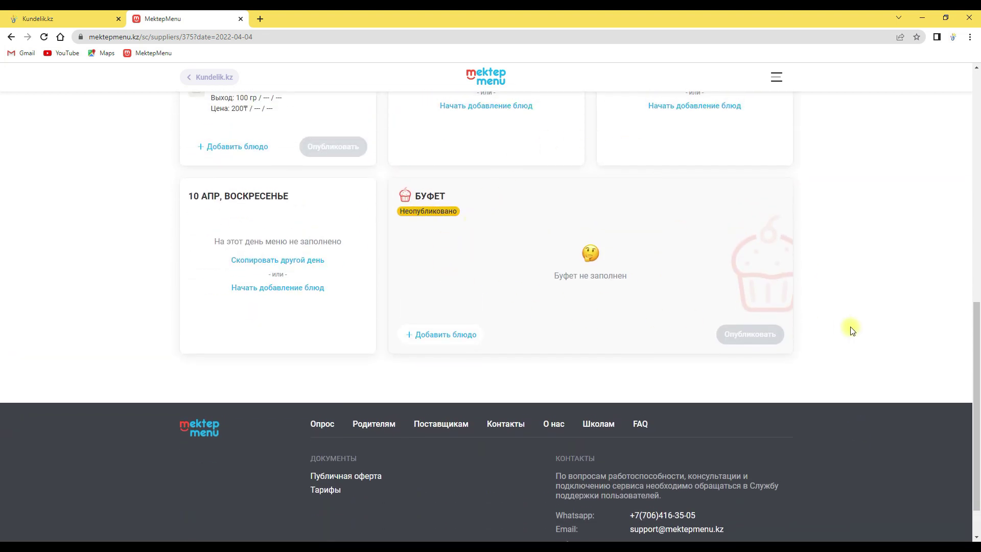